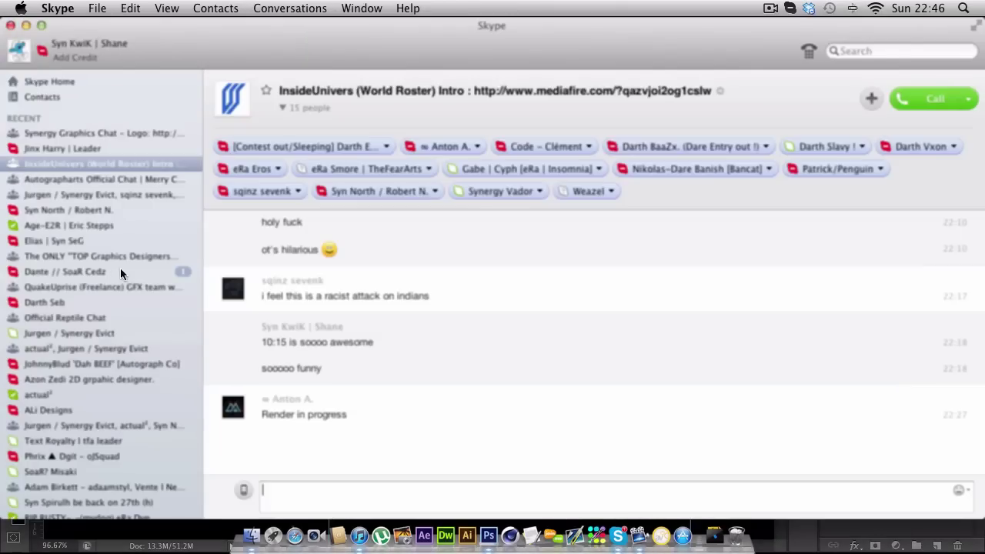
Expand the Background Con… group in the Layers panel to reveal the Icon group
{"action": "left_click", "coordinate": [120, 272]}
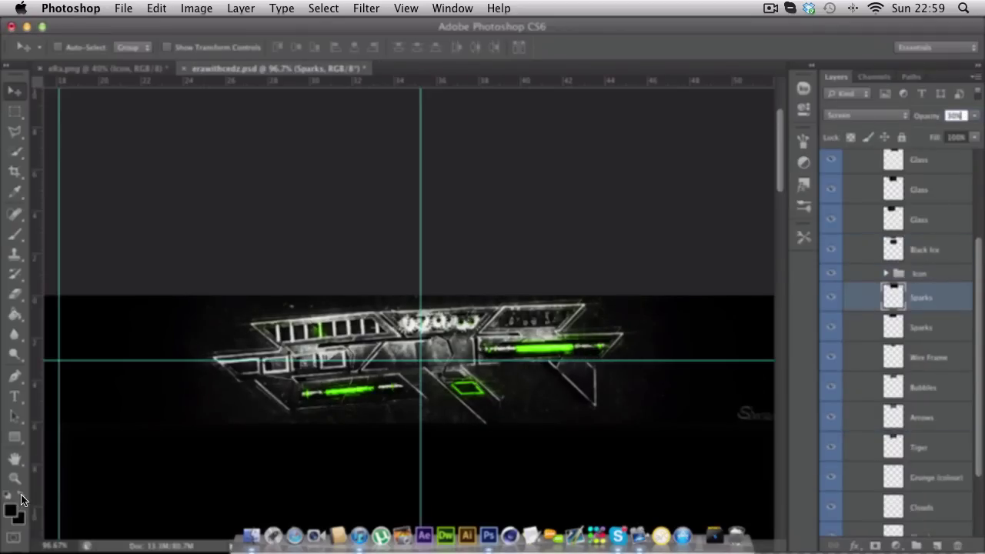
Switch to the Horizontal Type tool (T) to add text to the banner
{"action": "key", "text": "t"}
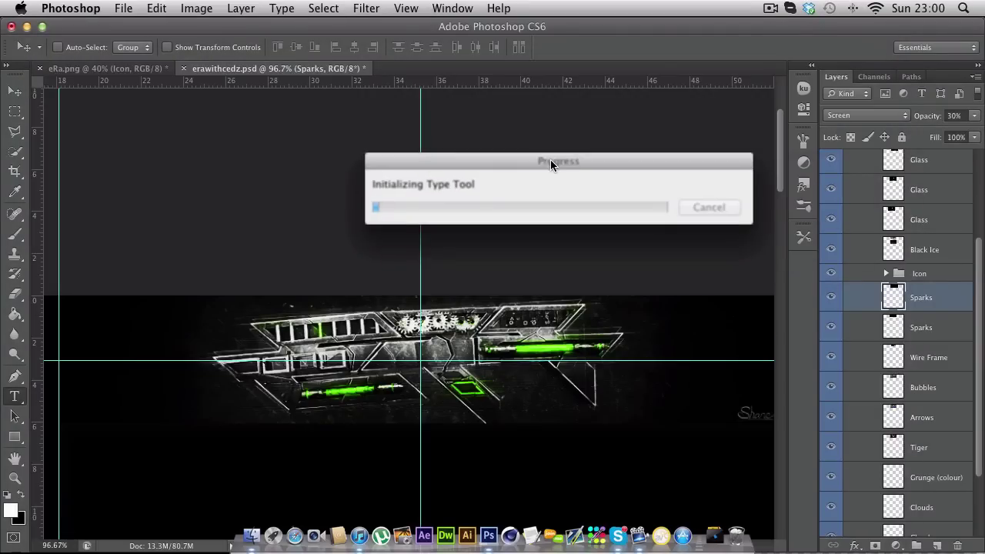